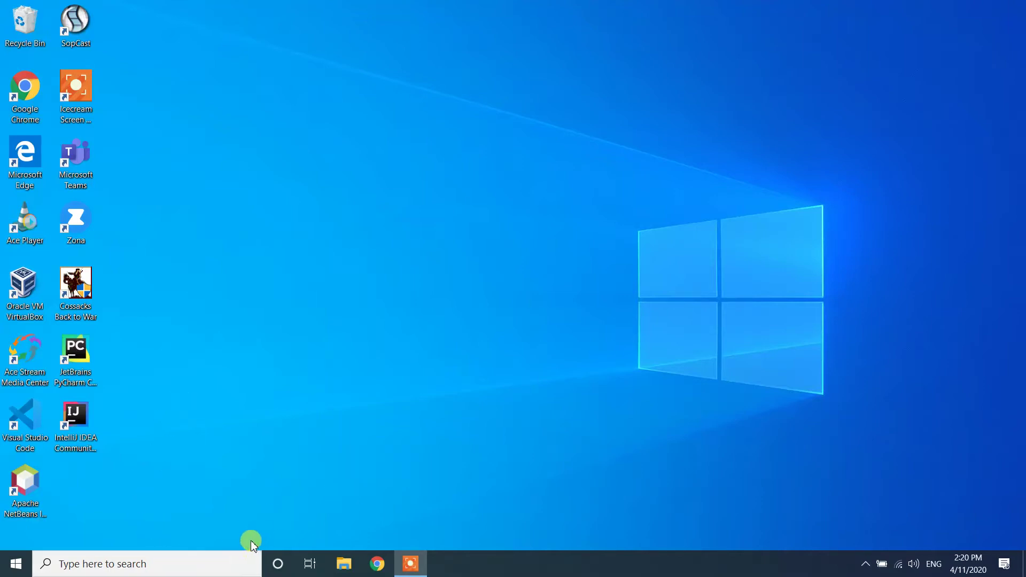
Open Command Prompt via a 'cmd' search, run python -V to see 3.8.0, then close it.
left_click(188, 561)
type("cm")
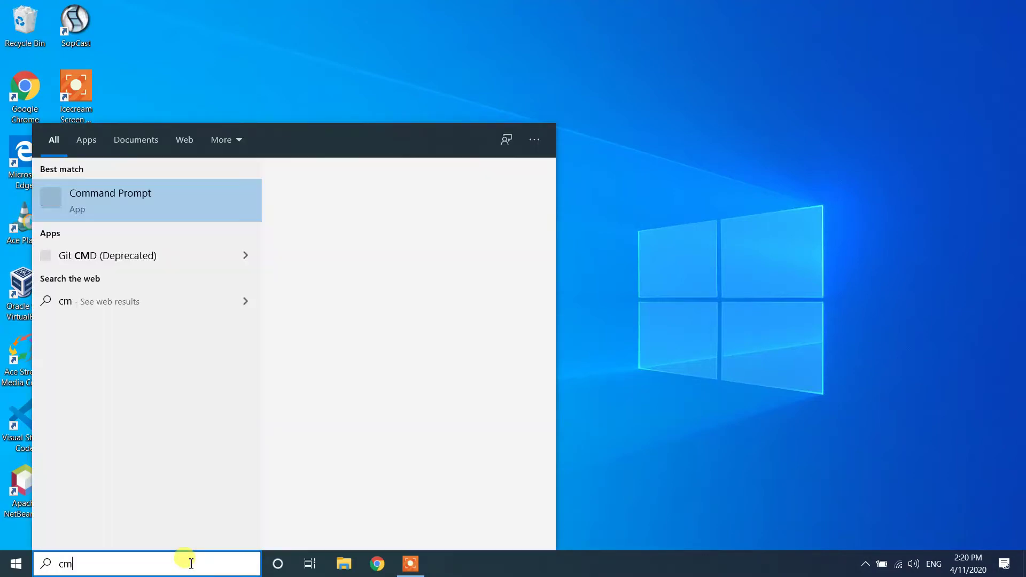
type("d")
key("Return")
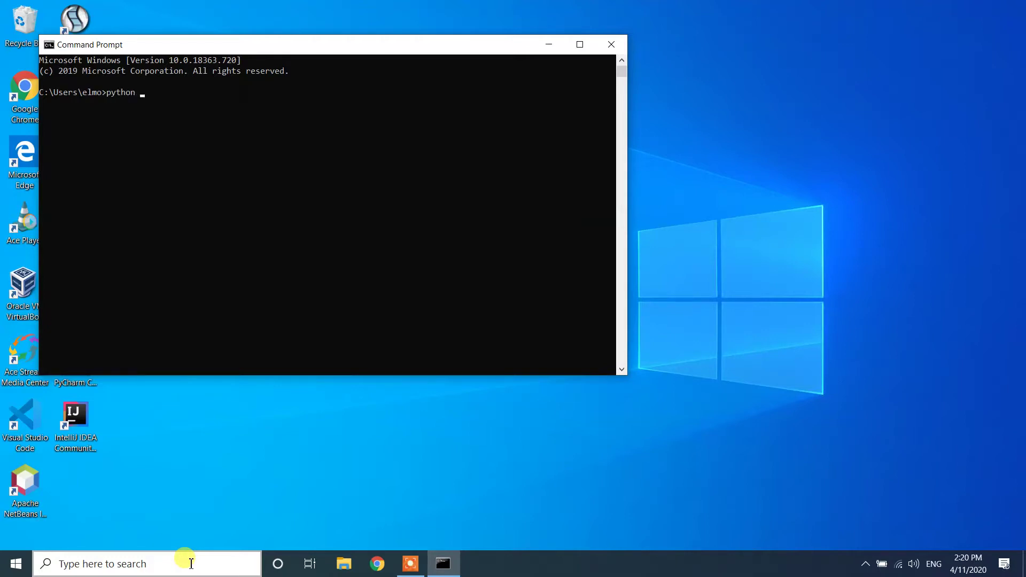
type("python -V")
key("Return")
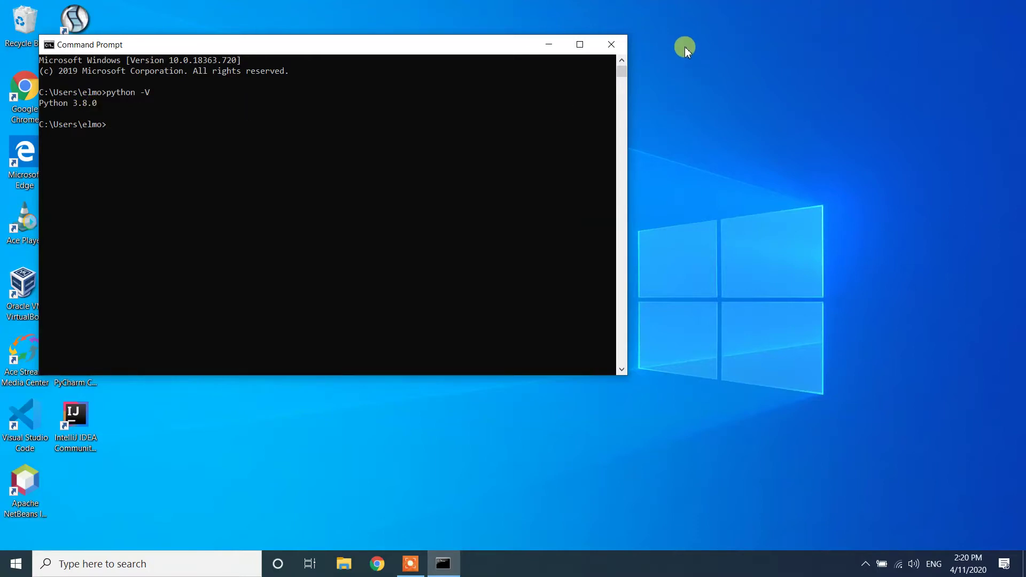
left_click(606, 47)
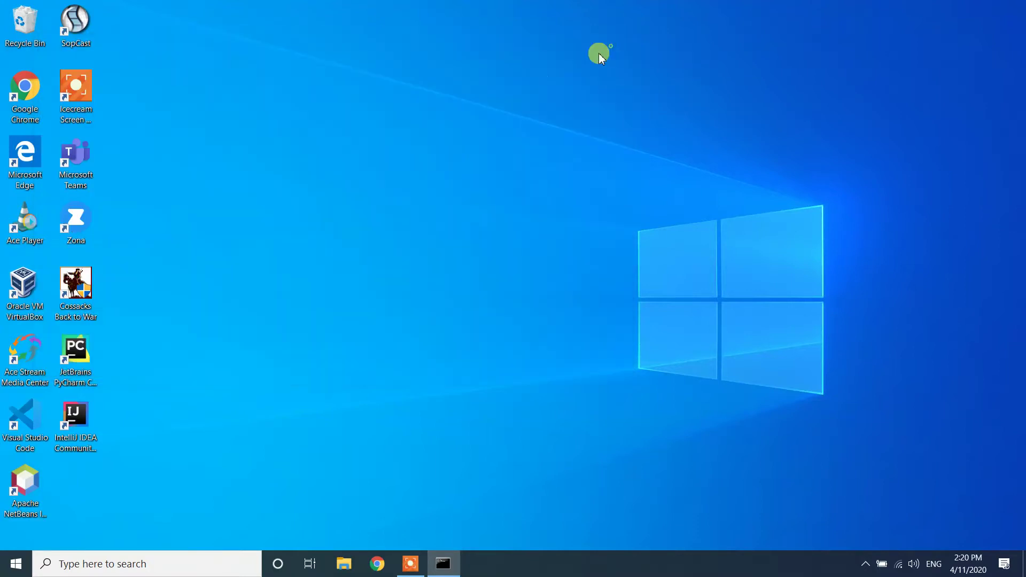
Search Windows for 'control' and launch Control Panel from the best match.
left_click(149, 569)
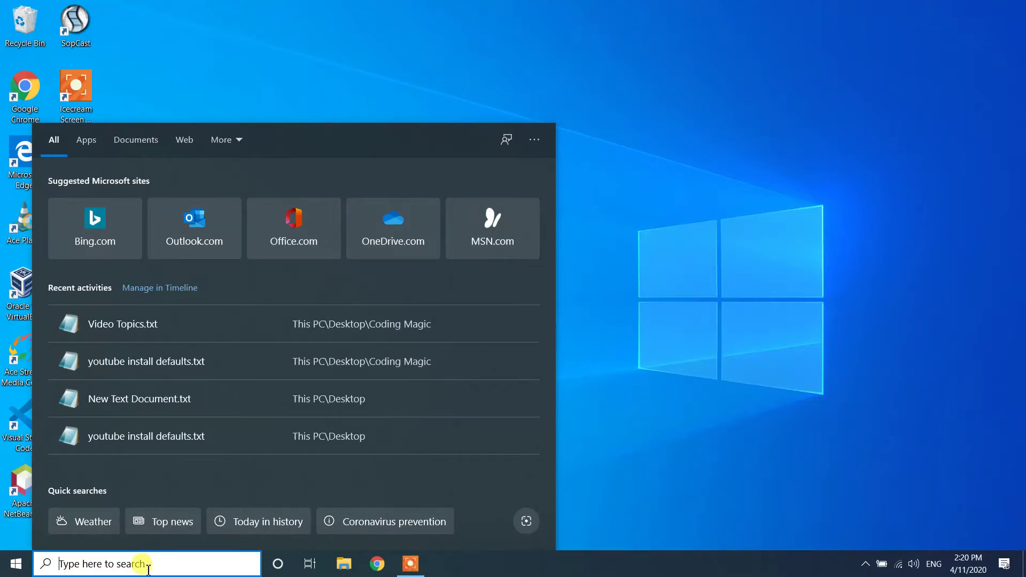
type("control")
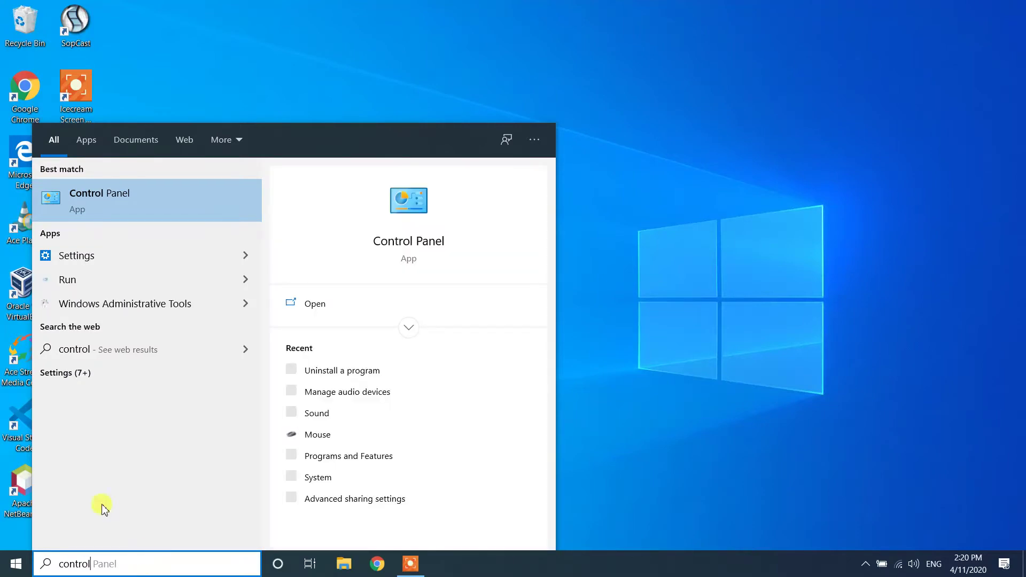
left_click(114, 193)
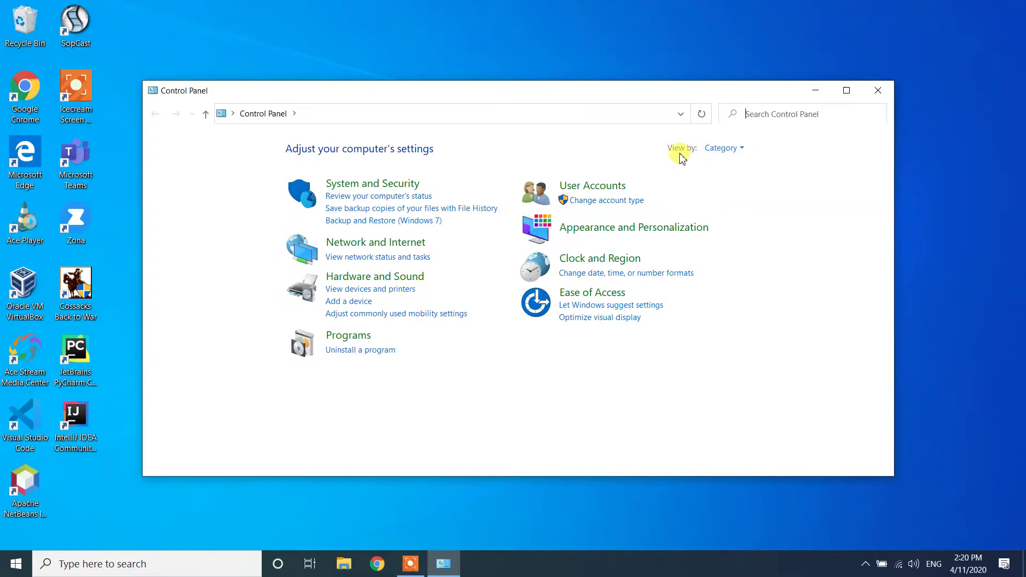
left_click(744, 149)
left_click(746, 181)
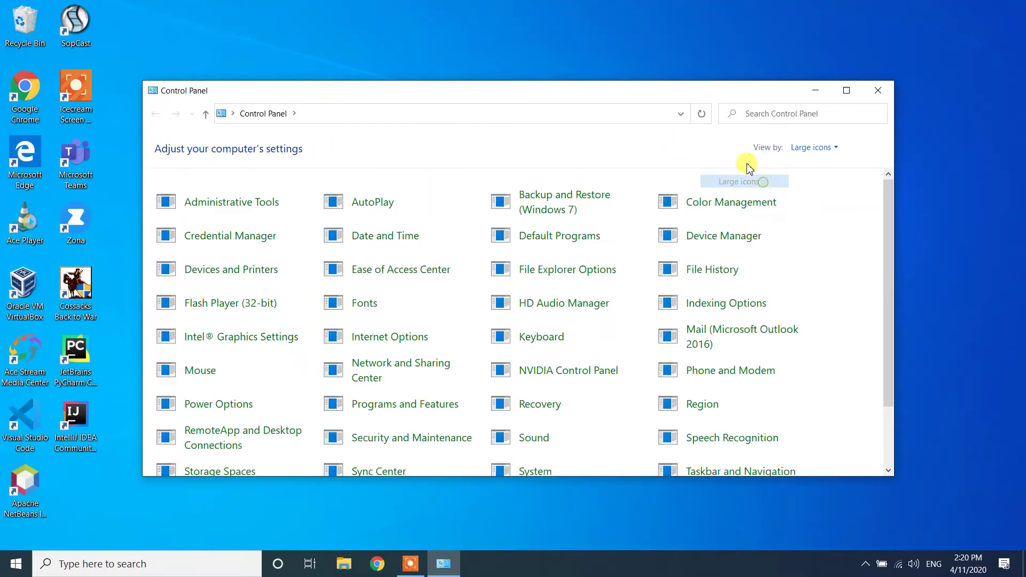
left_click(807, 153)
left_click(830, 194)
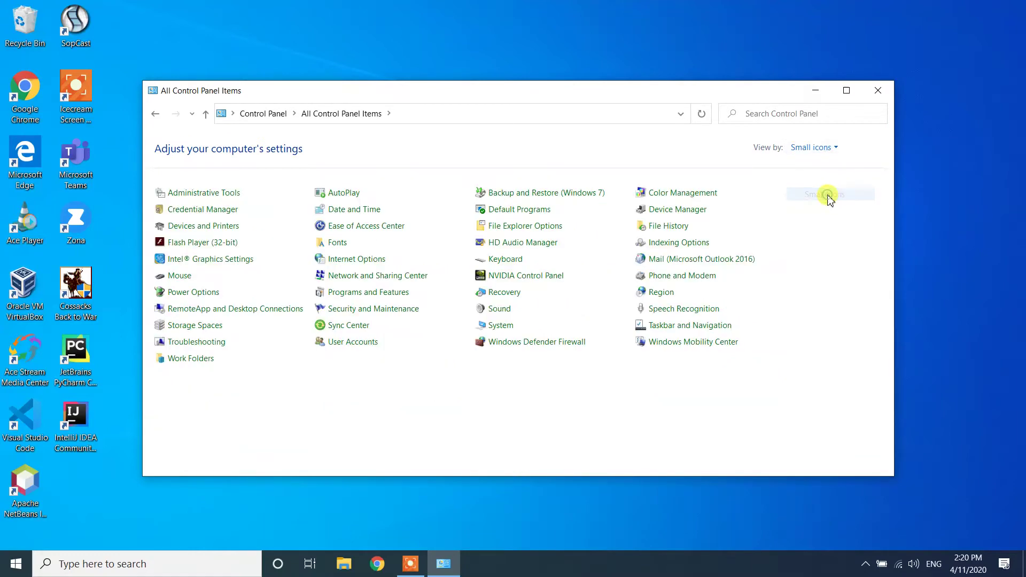
left_click(834, 148)
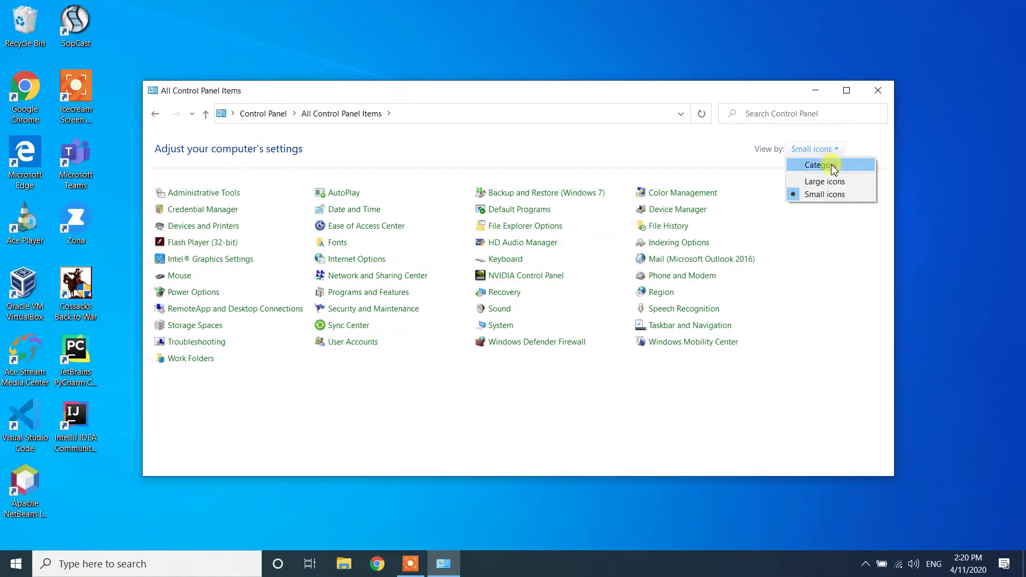
left_click(834, 168)
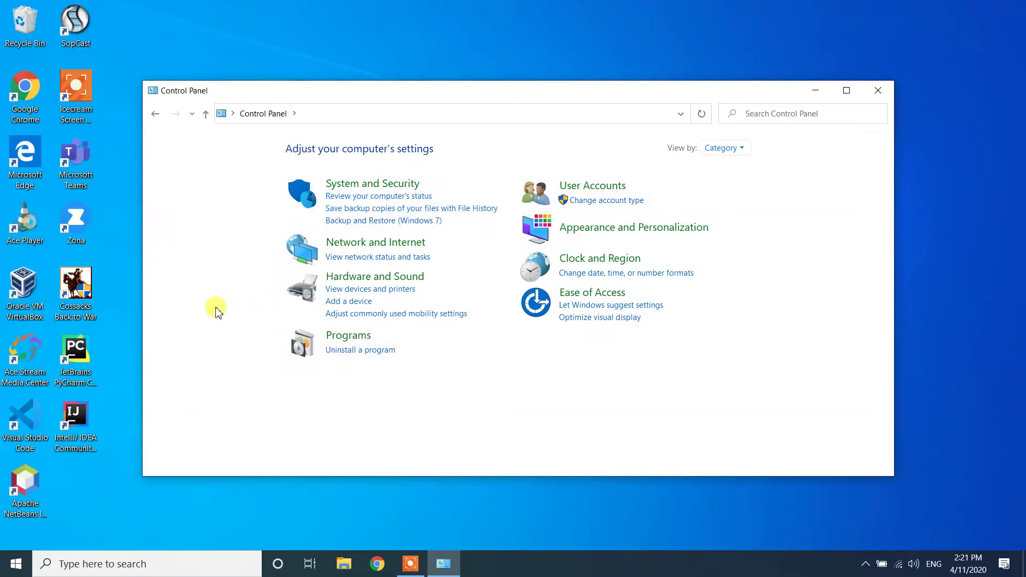
Go to Programs > Uninstall a program and scroll through the 29 installed programs.
left_click(339, 351)
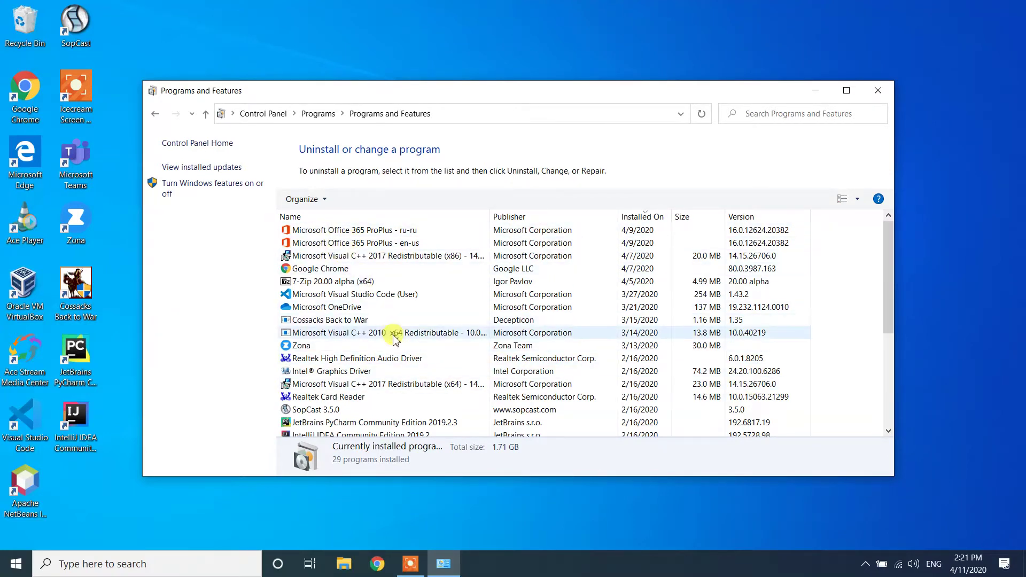
scroll(395, 340, "down", 4)
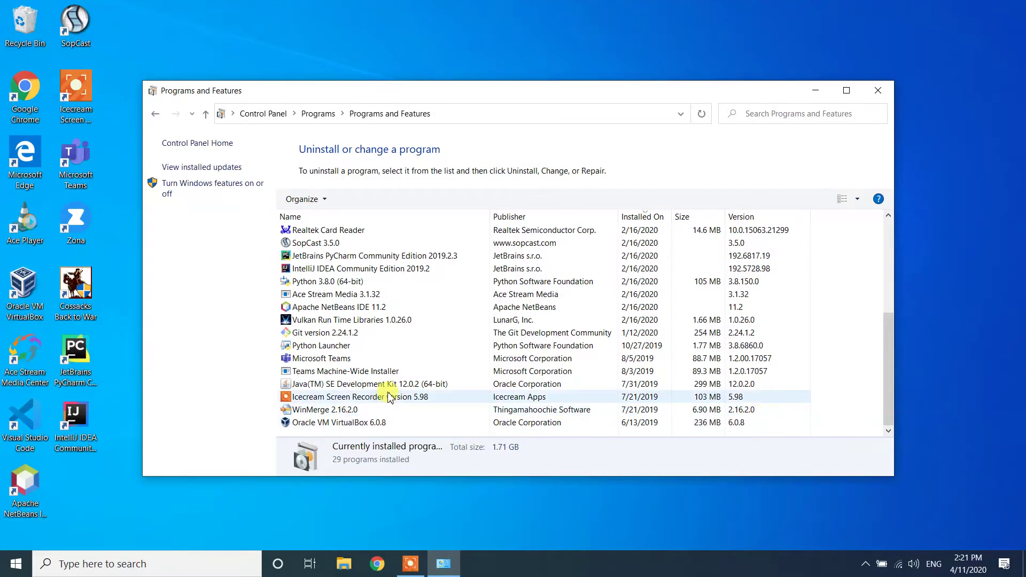
scroll(406, 390, "up", 4)
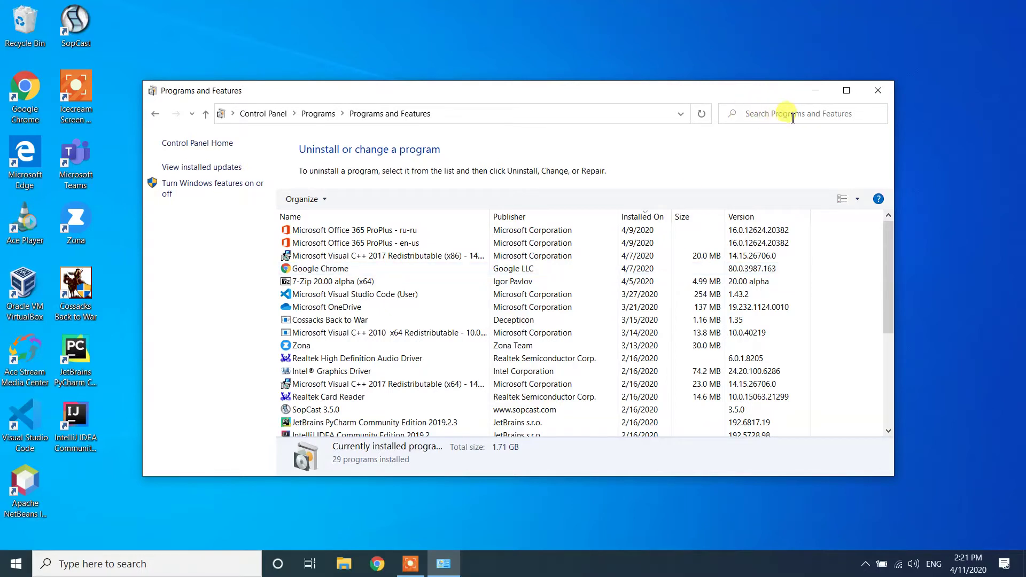
Filter Programs and Features by 'py' and select Python 3.8.0 (64-bit).
left_click(750, 113)
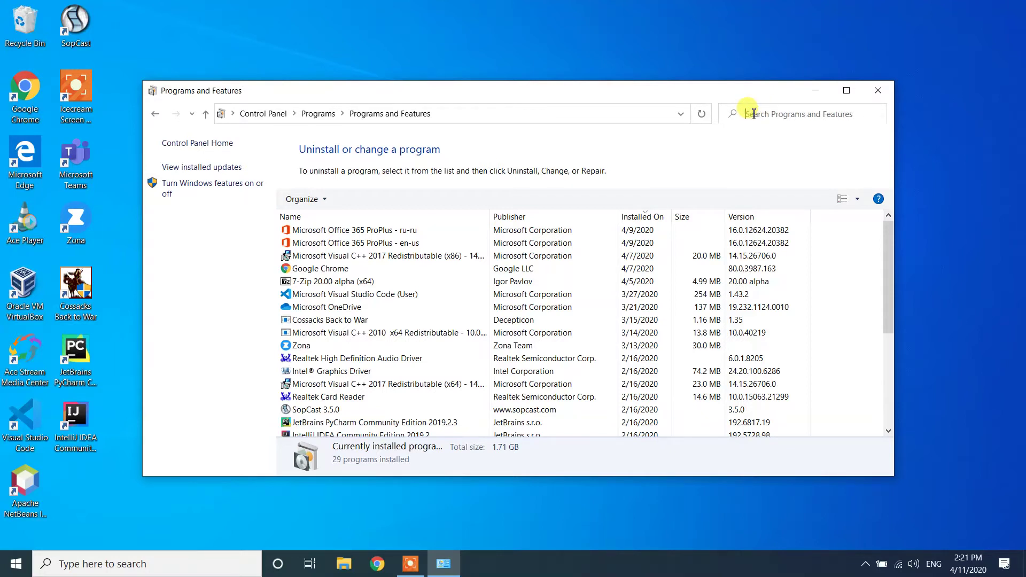
type("python")
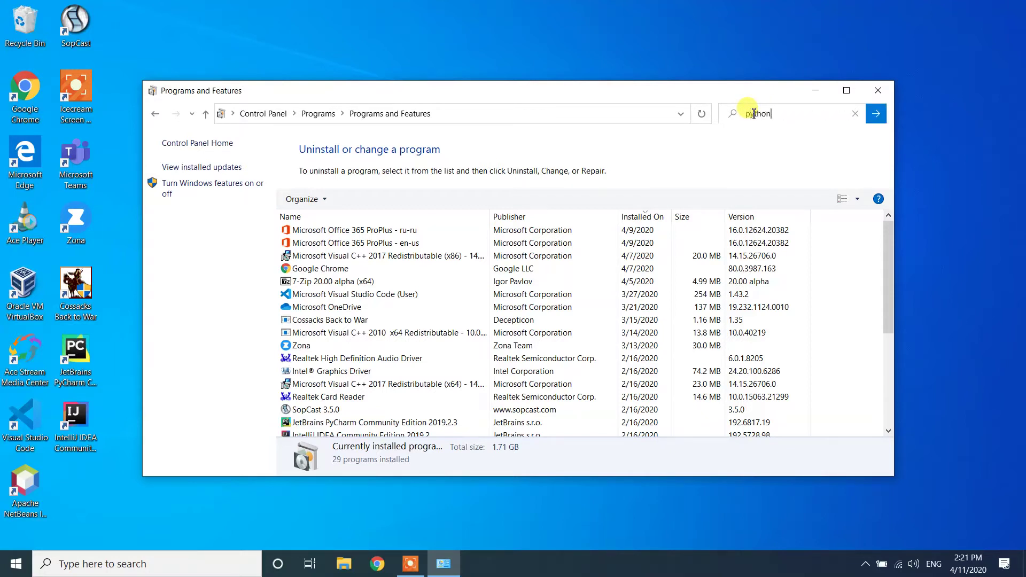
key("Return")
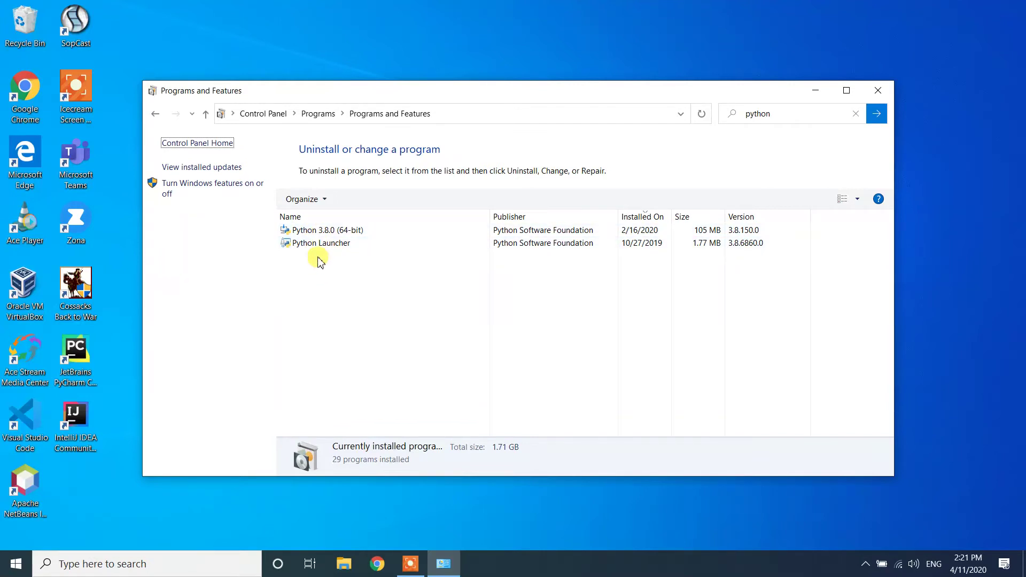
left_click(319, 234)
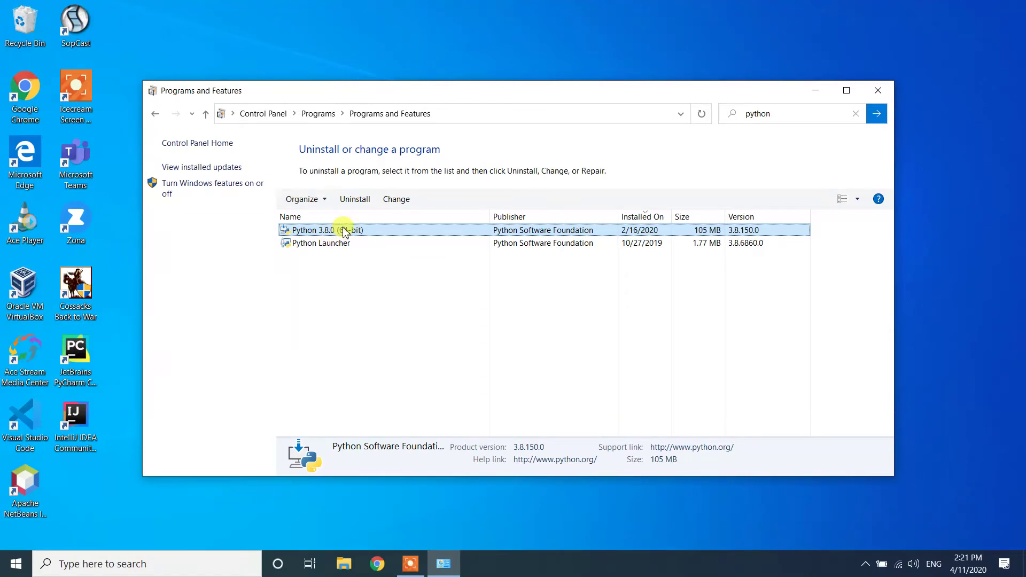
Uninstall Python 3.8.0 (64-bit) through its setup window and close it when finished.
left_click(354, 202)
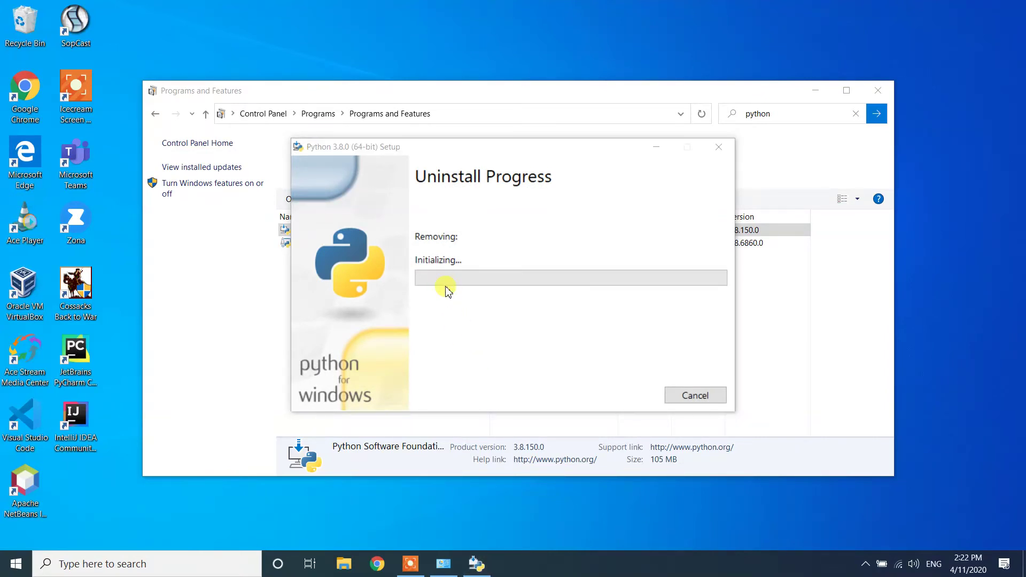
left_click_drag(480, 152, 451, 113)
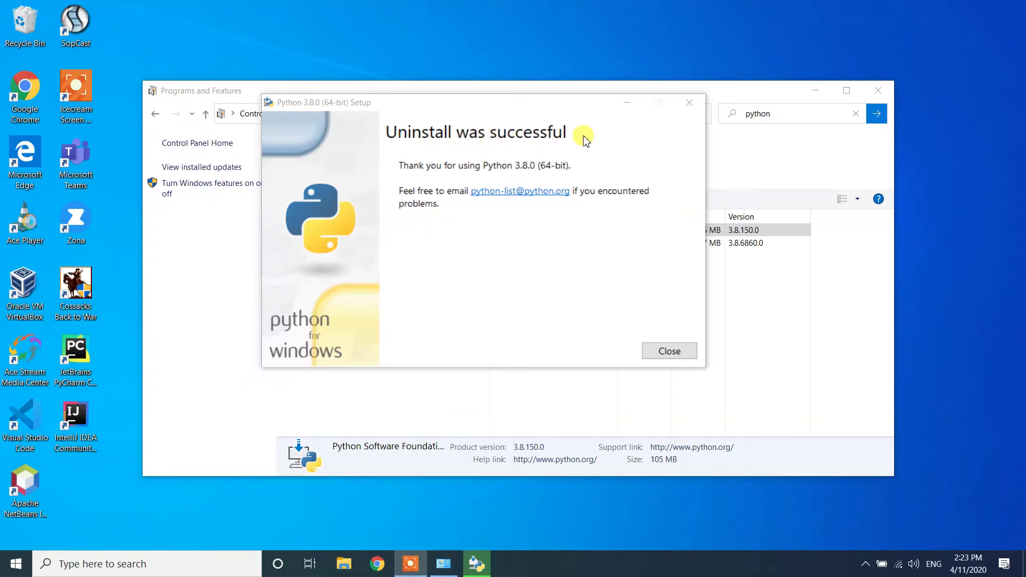
left_click(677, 353)
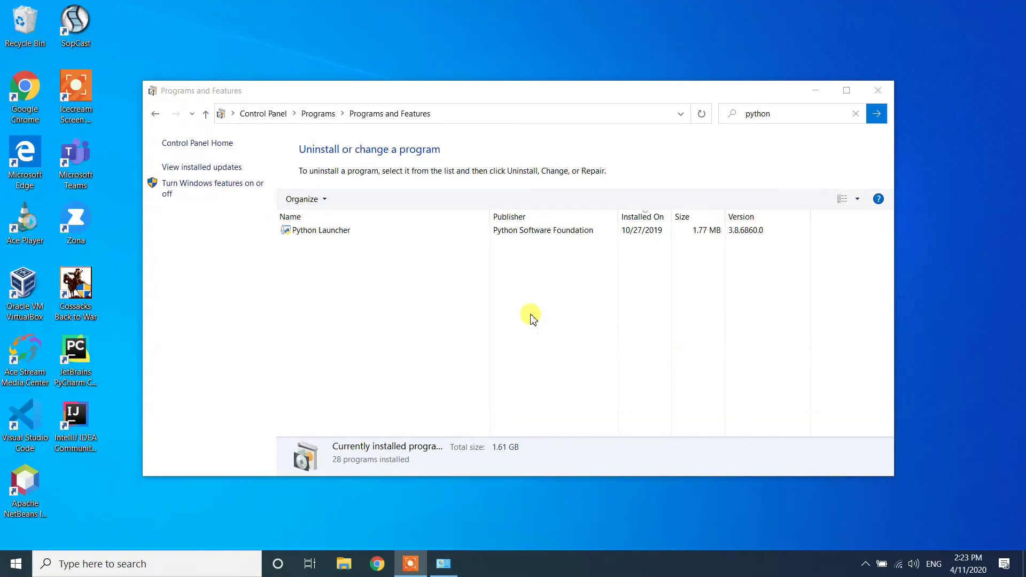
Remove Python Launcher from the list, confirming the uninstall prompt with Yes.
left_click(332, 235)
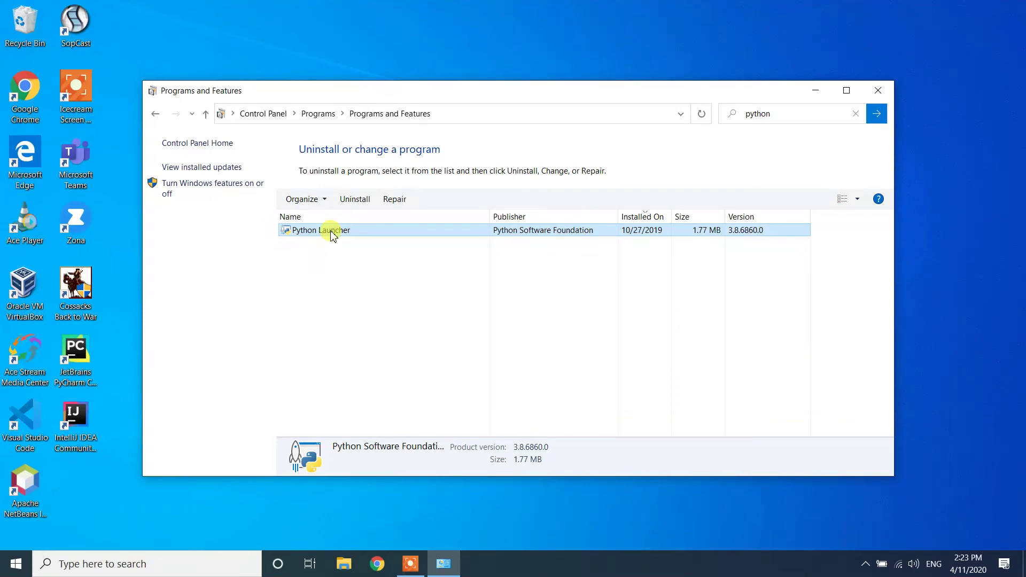
left_click(356, 201)
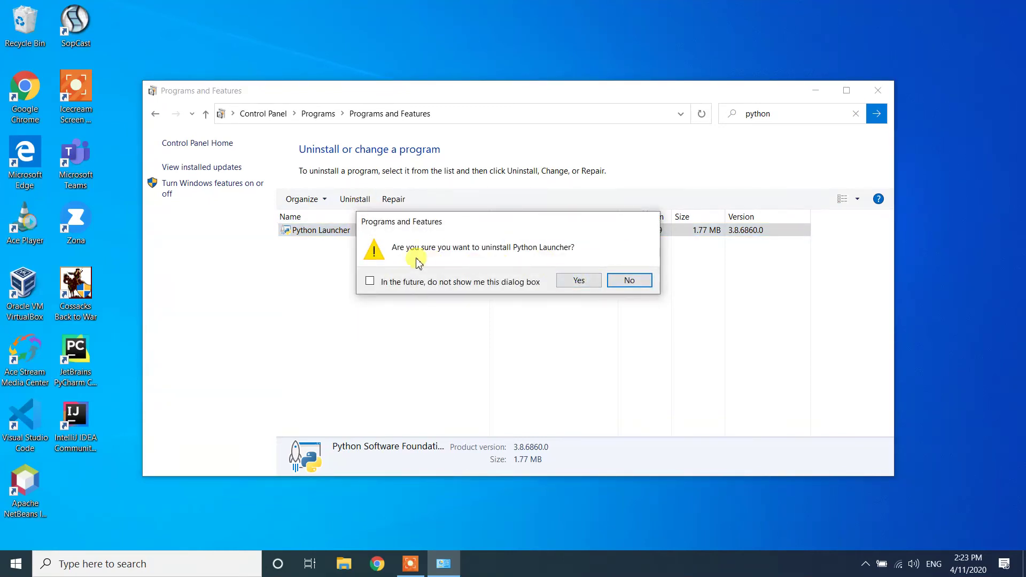
left_click(571, 284)
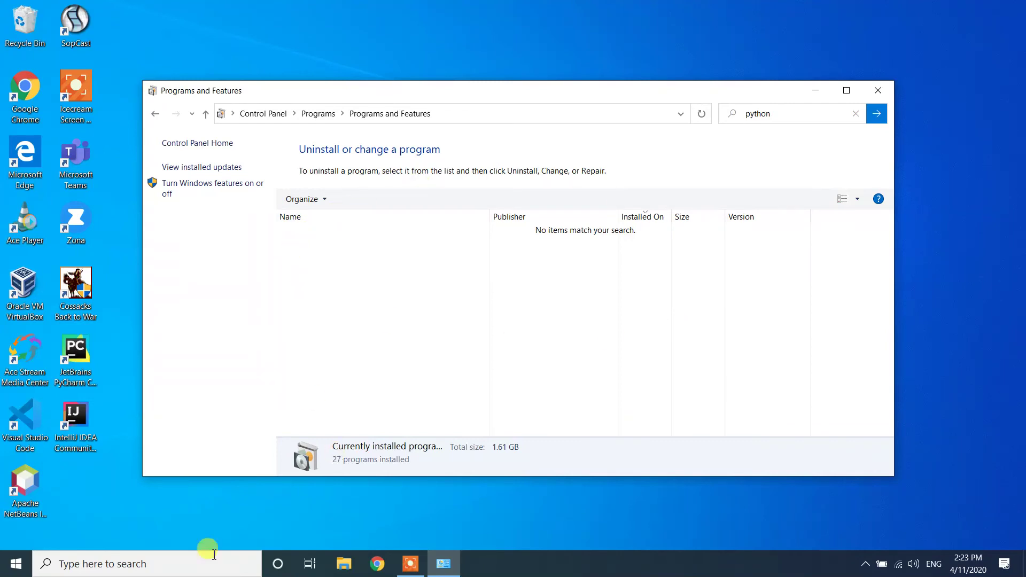
Reopen Command Prompt via 'cmd' search and rerun python -V, now reported as not recognized.
left_click(114, 560)
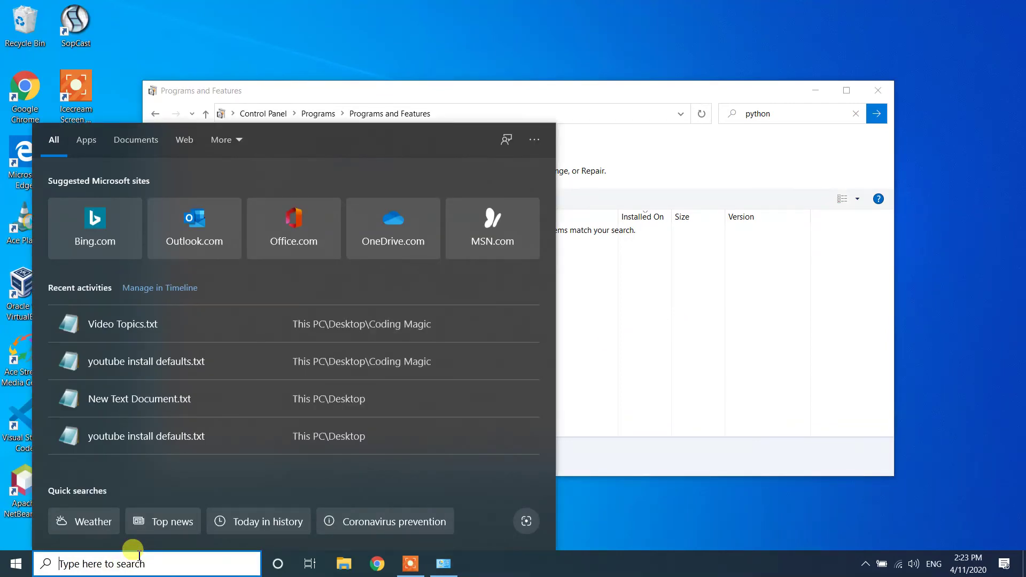
type("cmd")
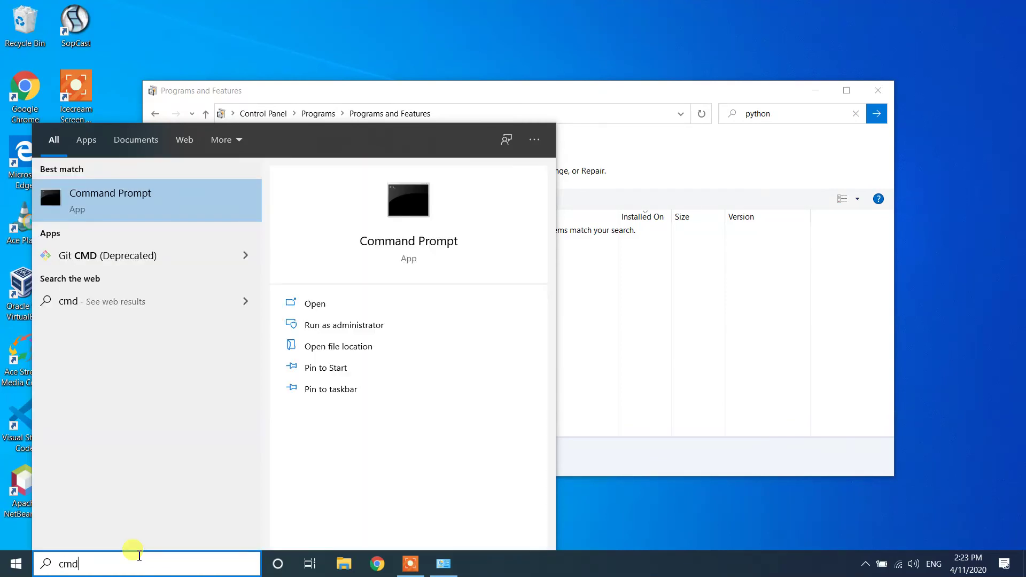
left_click(130, 206)
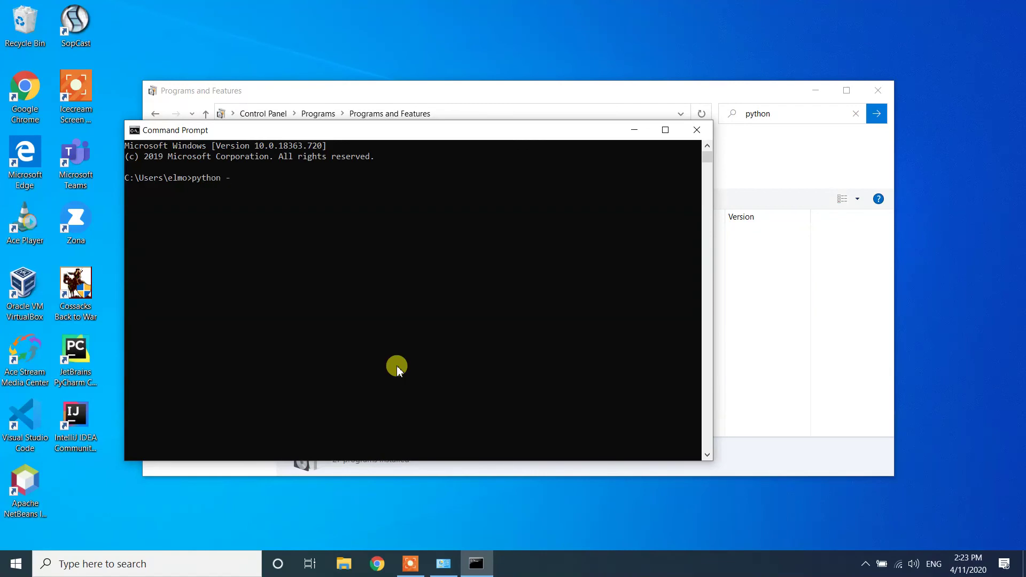
key("Return")
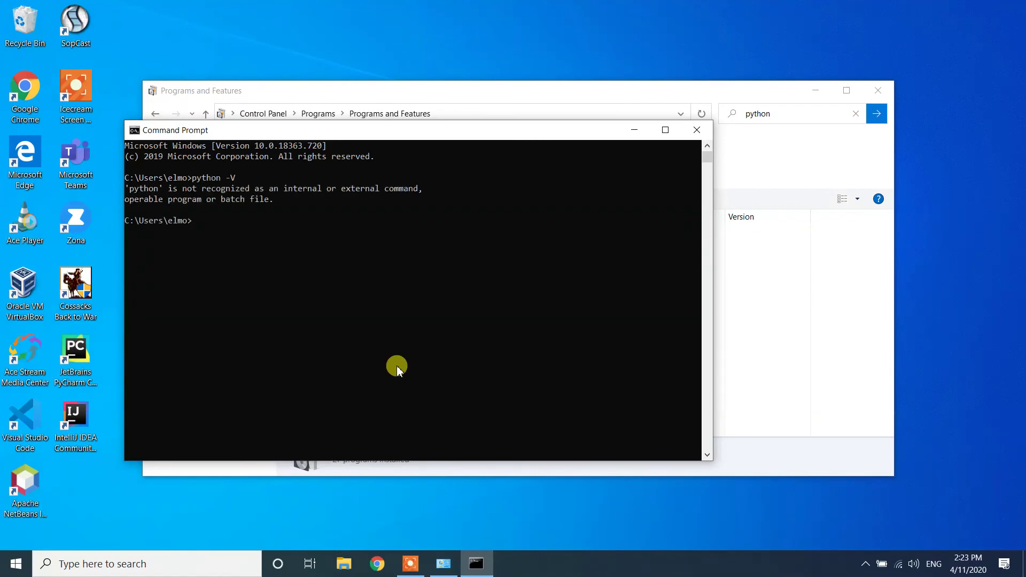